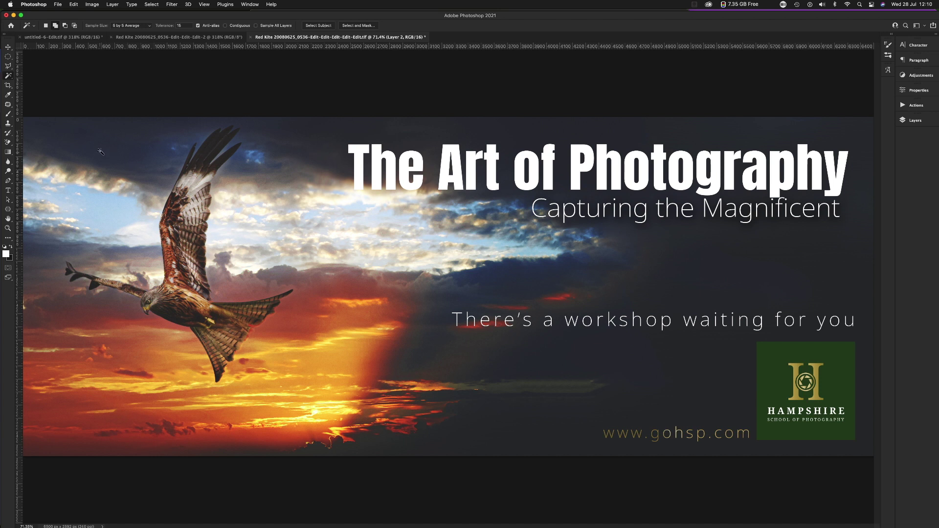
Open the marquee flyout to show the Rectangular, Elliptical and Single Row/Column tools
click(8, 57)
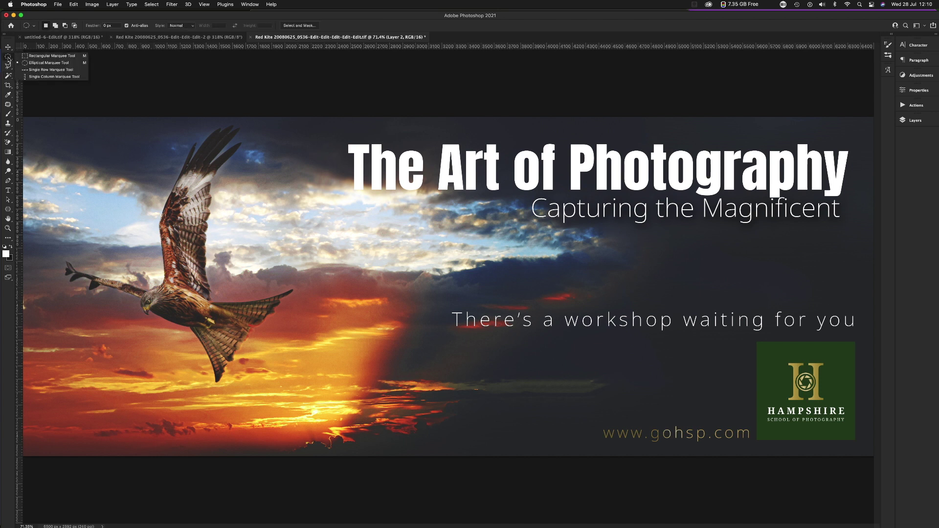
Select a rectangle around the 'There's a workshop waiting for you' tagline with the Rectangular Marquee
click(34, 57)
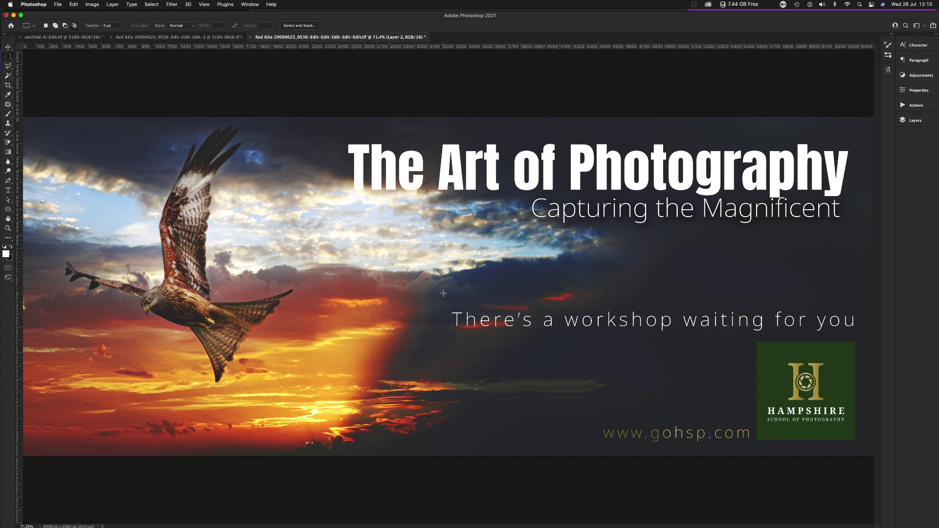
drag(439, 289, 680, 364)
mouse_move(611, 527)
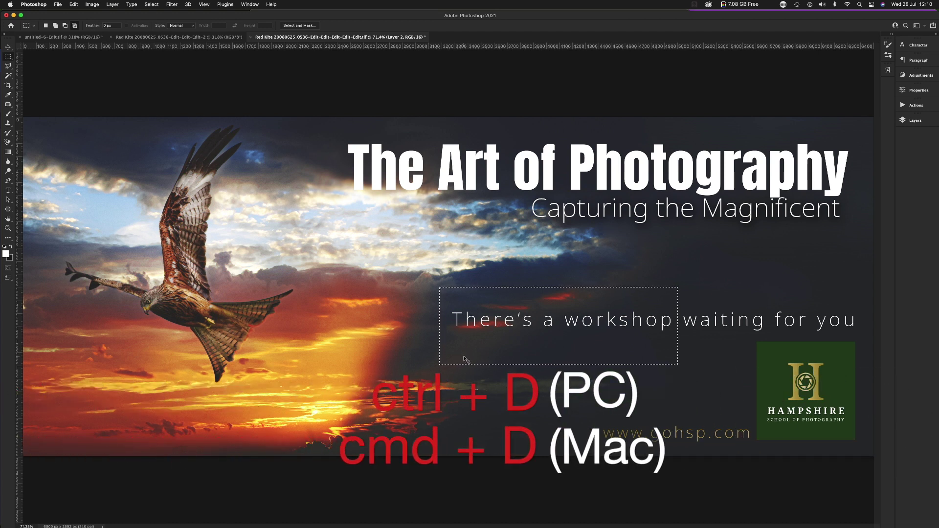
Clear the selection with Cmd+D, reselect the tagline area, then deselect it
key(super+d)
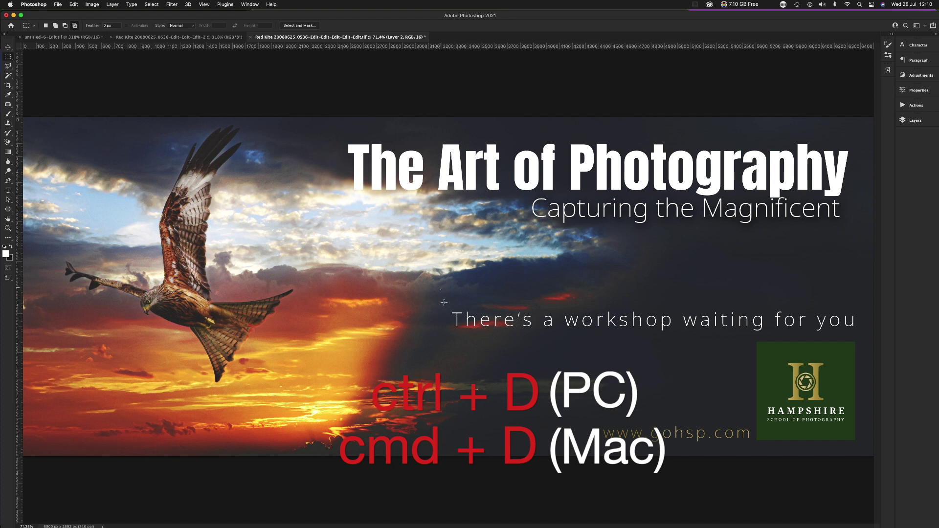
drag(663, 366, 677, 363)
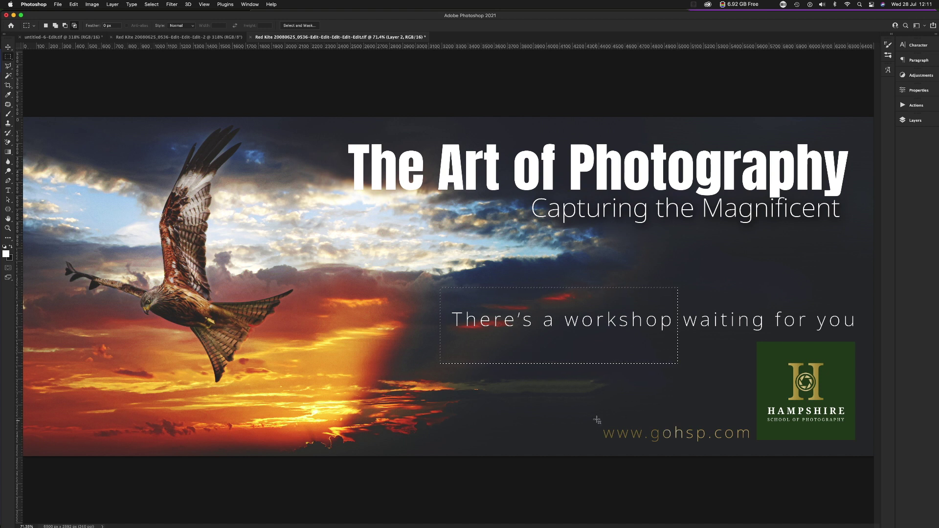
click(570, 393)
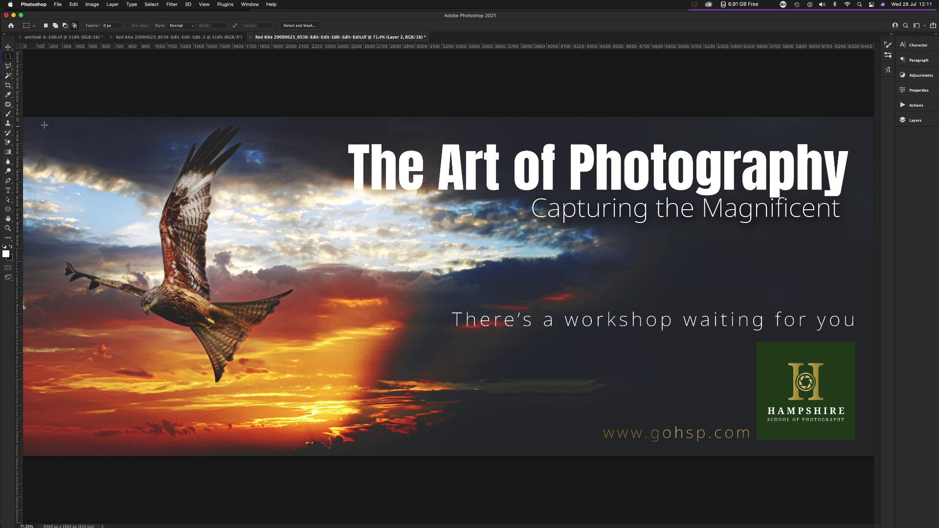
Drag a rectangular marquee from the canvas top-left down past the red kite
mouse_move(41, 118)
mouse_down()
mouse_move(123, 278)
mouse_move(275, 403)
mouse_move(307, 395)
mouse_up()
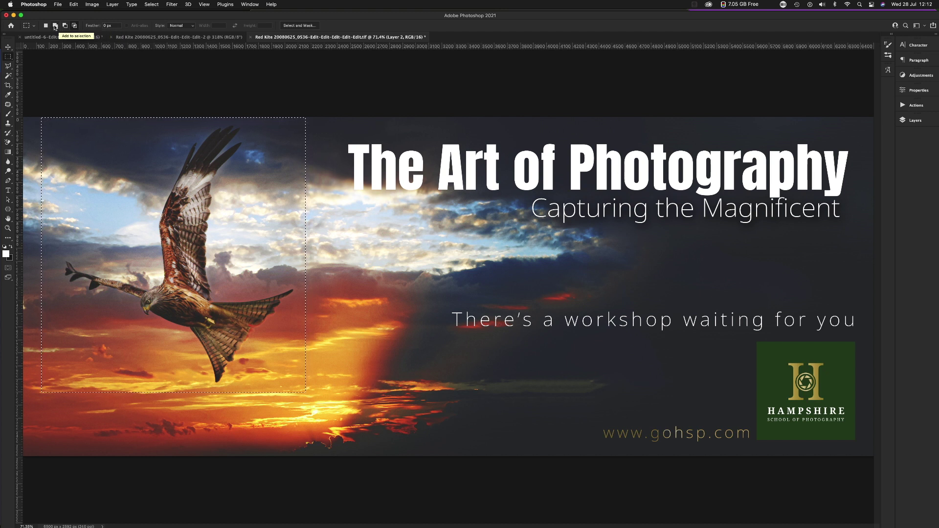
In Add to selection mode, add rectangles over the title, central strips and the block below the clouds
click(55, 27)
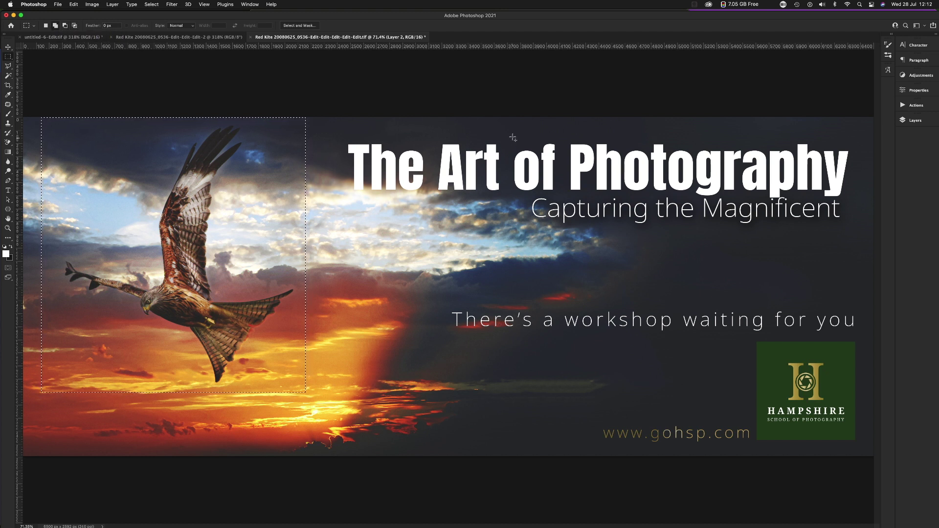
drag(499, 130, 283, 216)
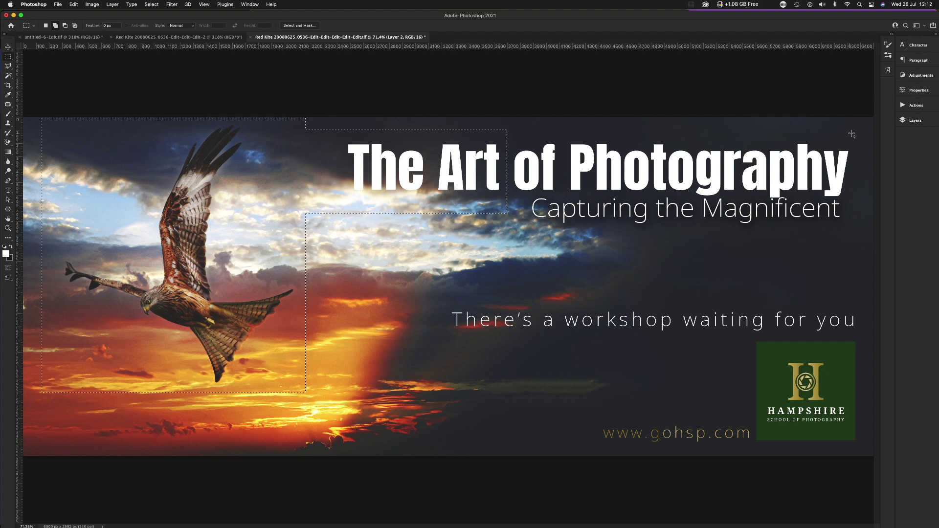
drag(852, 134, 725, 141)
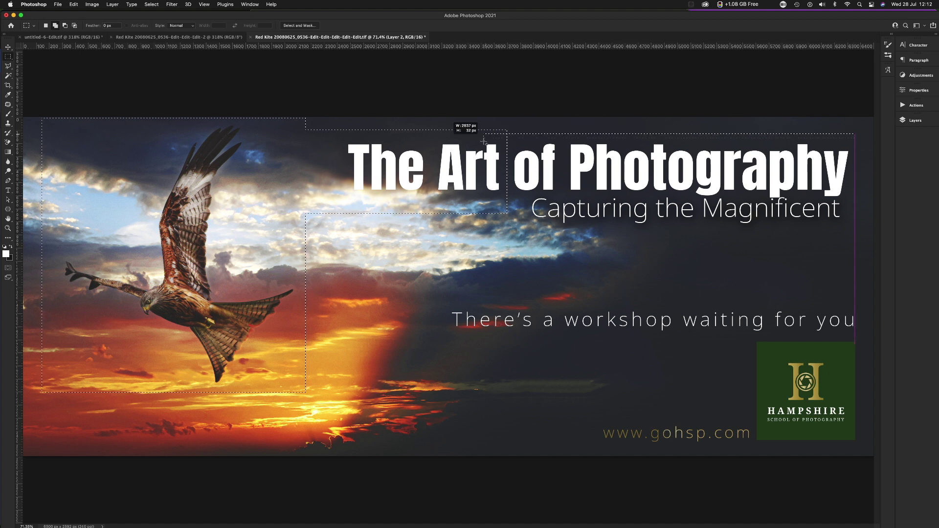
drag(484, 142, 501, 199)
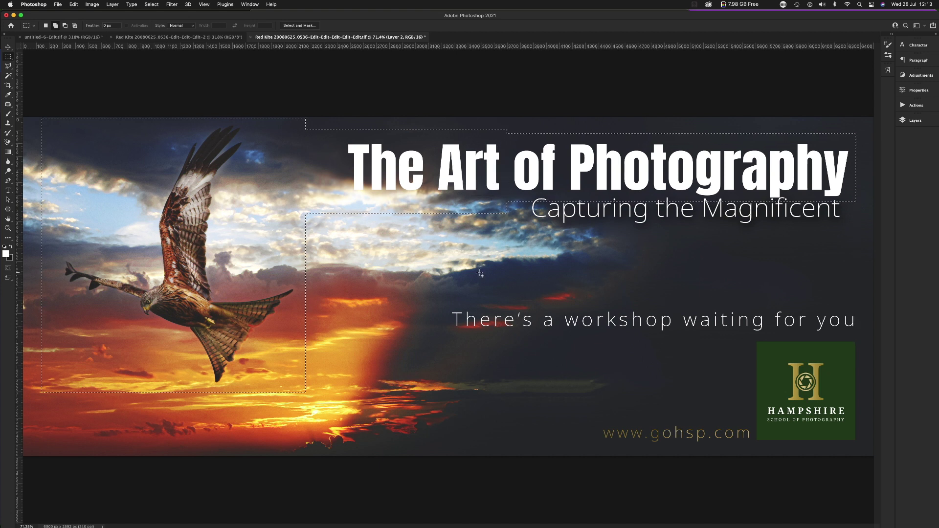
drag(475, 214, 464, 354)
drag(385, 197, 341, 253)
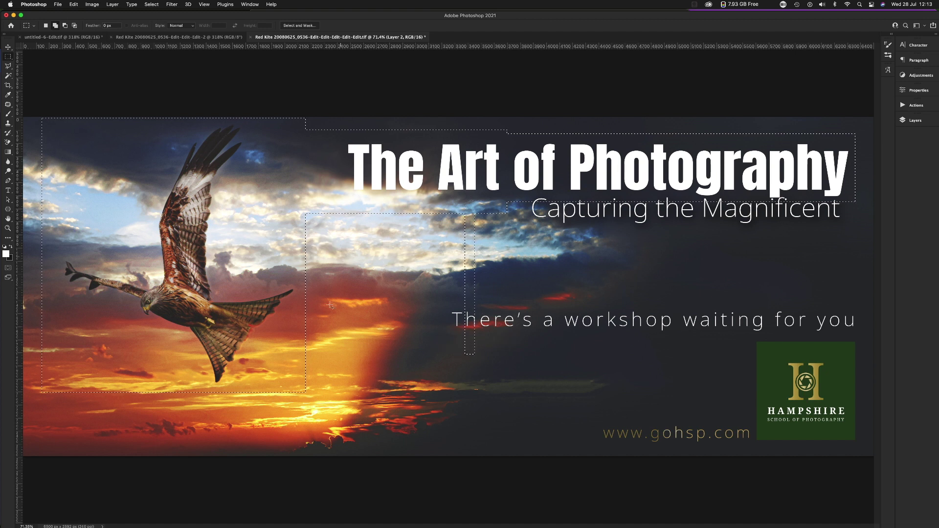
drag(305, 310, 558, 419)
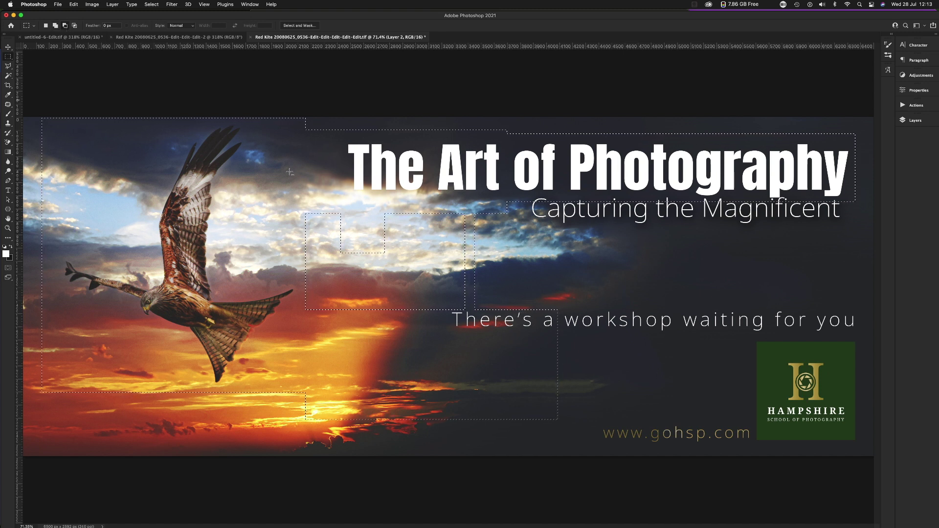
Subtract the upper right area, lower middle block and leftover strip, keeping only the kite rectangle
drag(569, 133, 373, 377)
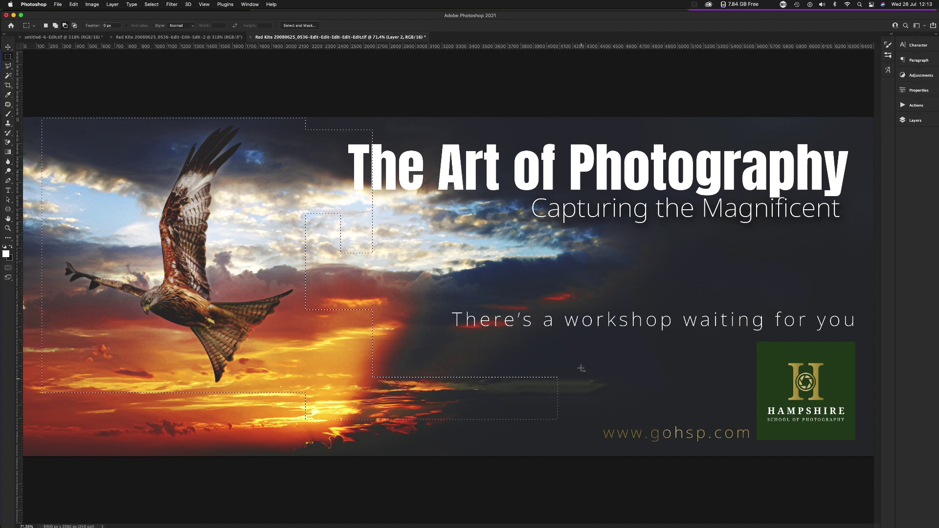
drag(582, 360, 375, 420)
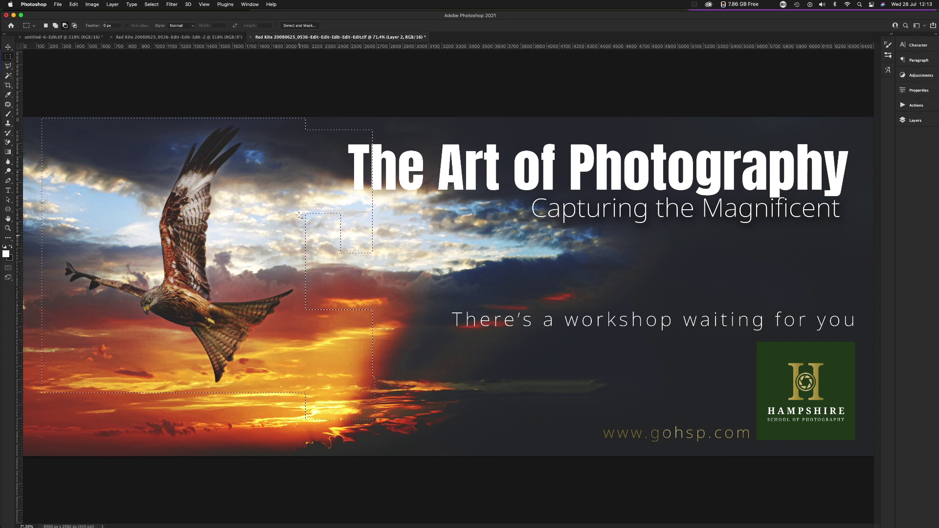
drag(299, 118, 399, 457)
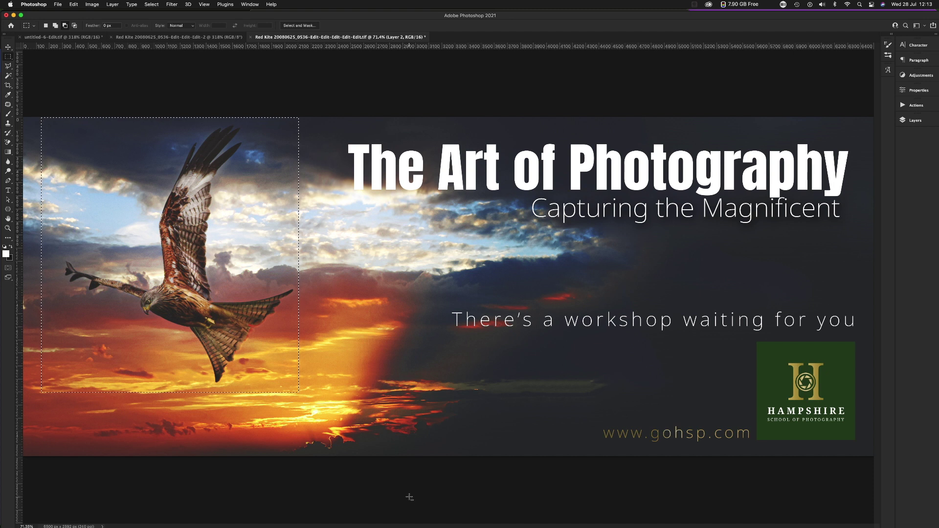
Intersect the selection with a new rectangle, keeping only the overlap around the kite's upper wing
click(75, 26)
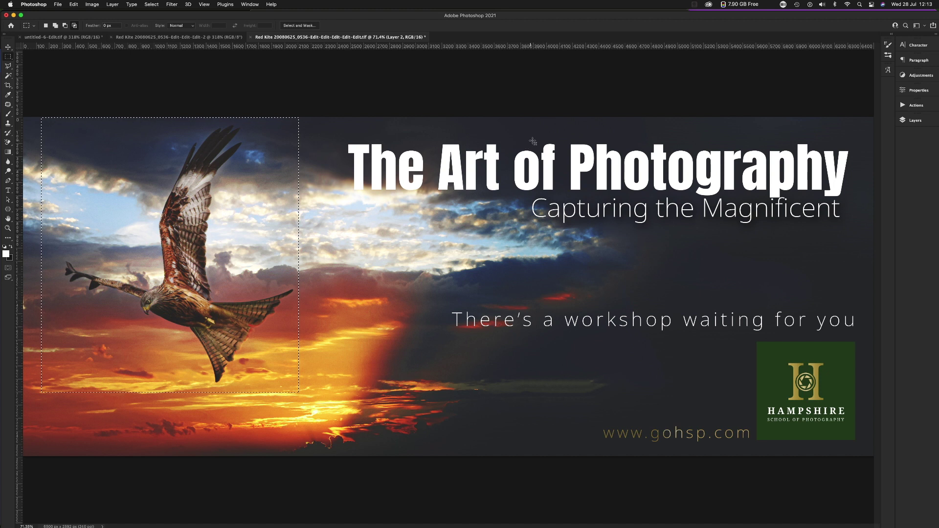
mouse_move(562, 137)
mouse_down()
mouse_move(565, 197)
mouse_move(524, 206)
mouse_move(199, 211)
mouse_move(109, 223)
mouse_up()
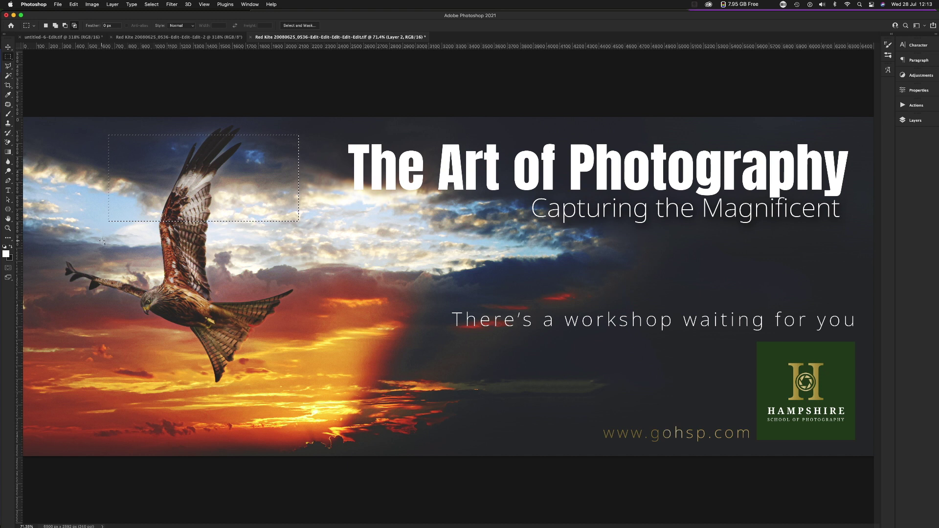
drag(249, 126, 160, 255)
Deselect with Cmd+D and switch to the Elliptical Marquee Tool
key(super+d)
click(8, 57)
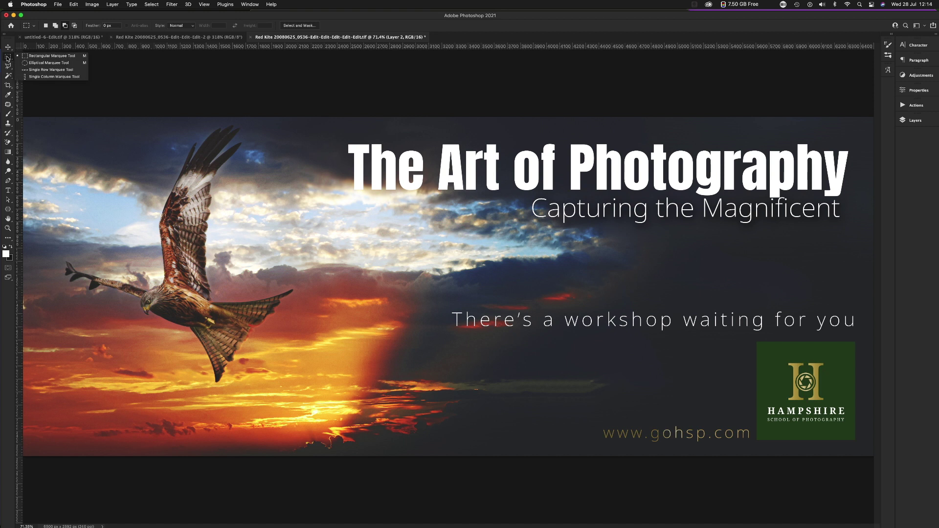
click(36, 64)
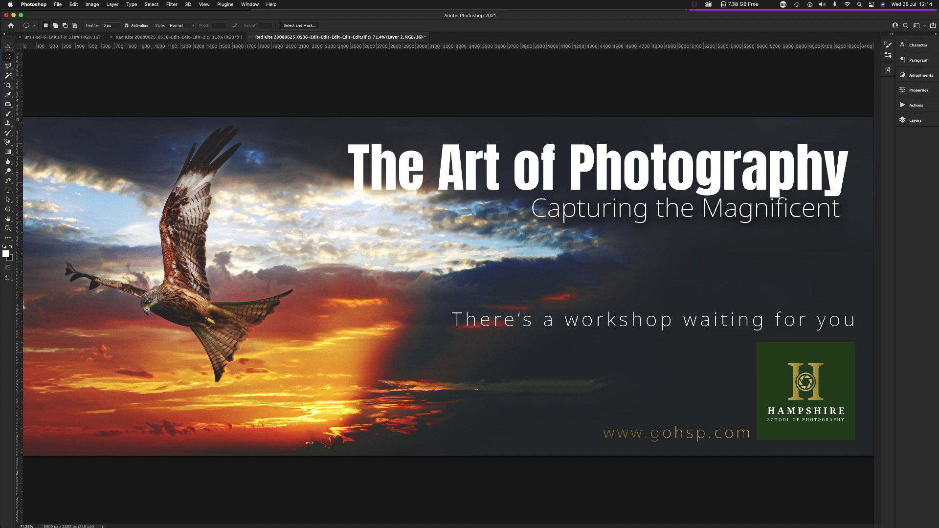
Zoom in on the kite and draw trial oval selections over its body
scroll(146, 303, up, 4)
drag(147, 303, 341, 305)
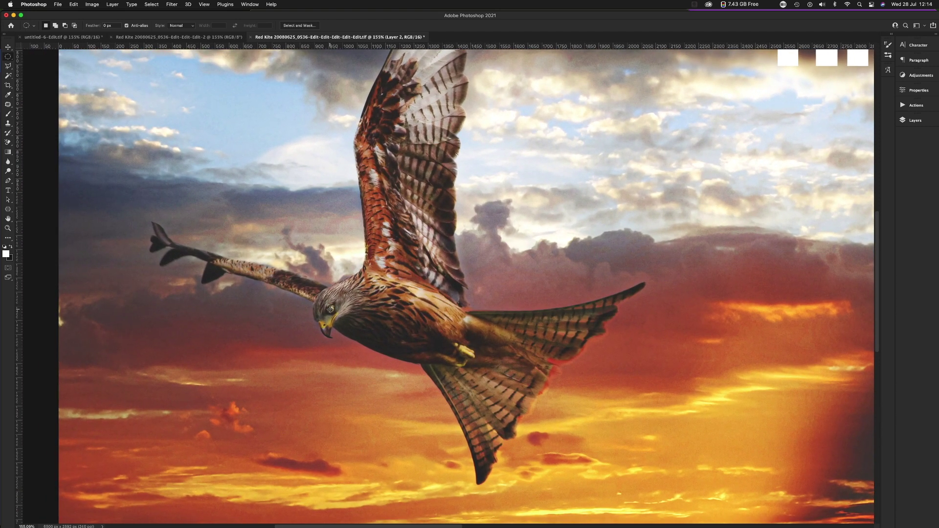
drag(397, 378, 465, 414)
drag(414, 354, 447, 280)
Try several circles and ovals on the kite, settling on a circle around its head and neck
drag(438, 284, 459, 281)
drag(413, 221, 641, 431)
drag(572, 140, 748, 328)
drag(340, 318, 430, 421)
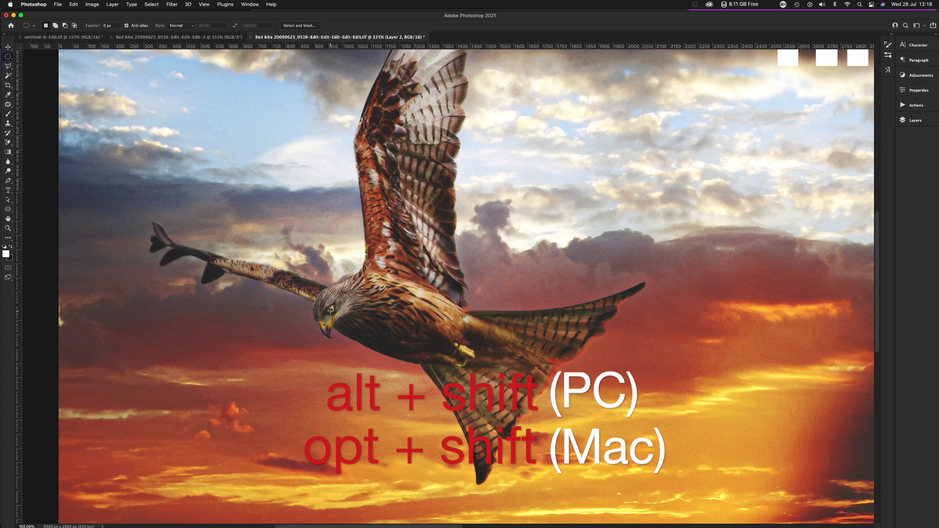
drag(331, 310, 426, 426)
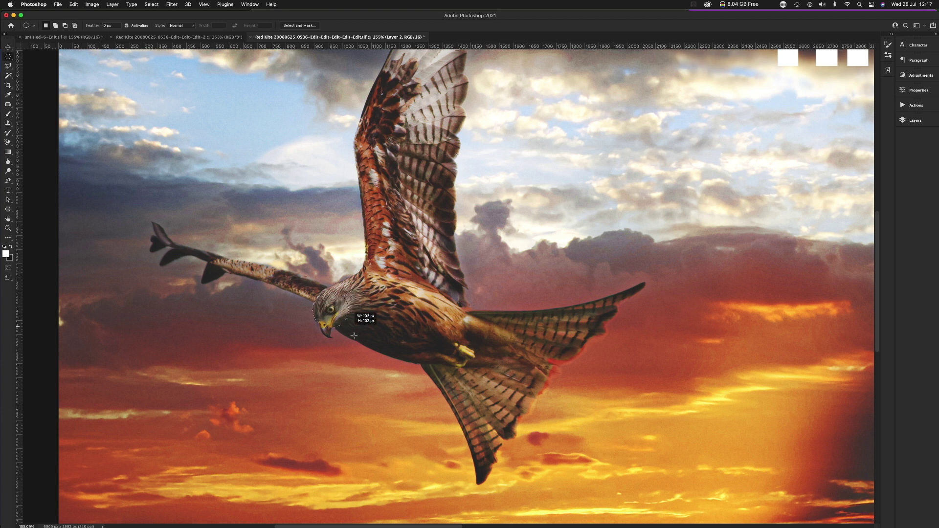
drag(389, 375, 416, 419)
Nudge the circular selection with arrow keys, Shift for larger steps, until it frames the kite's head
scroll(349, 331, left, 2)
scroll(350, 332, right, 3)
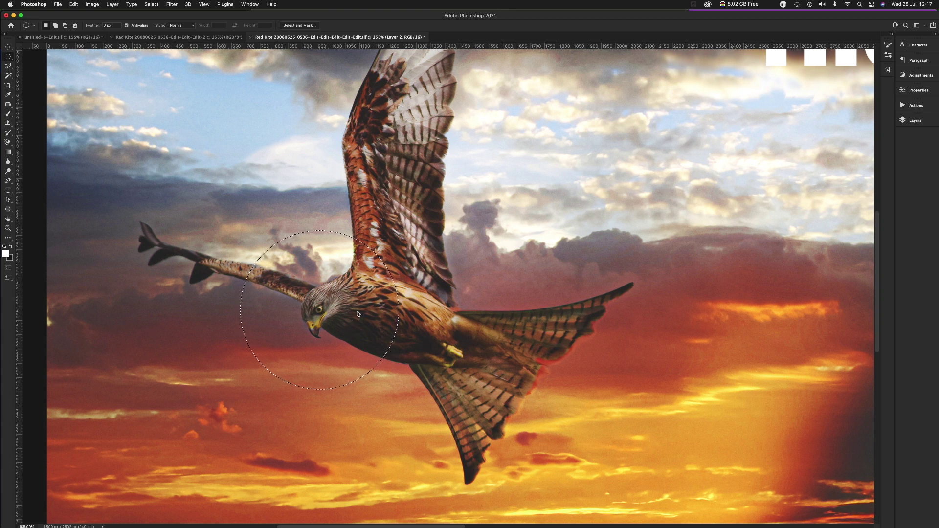
key(shift+Right)
key(Left)
key(Left)
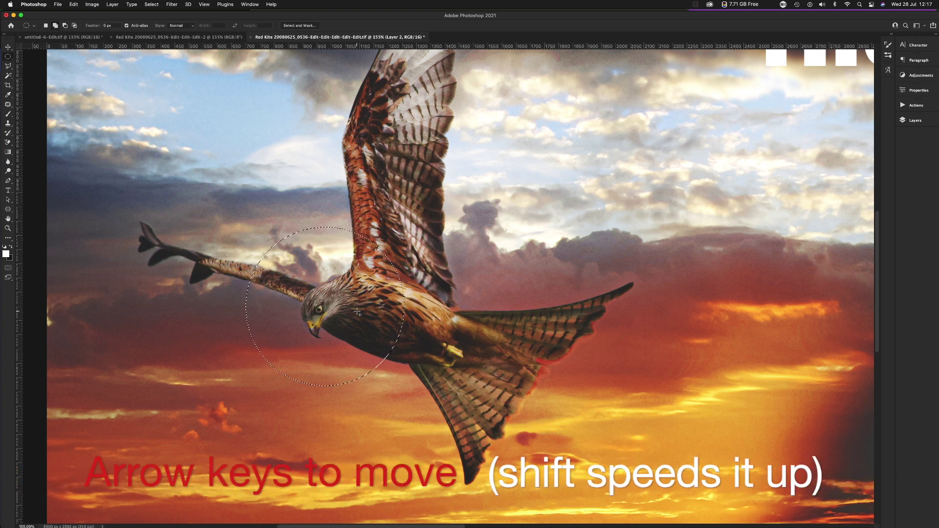
key(shift+Up)
key(shift+Up)
key(shift+Up)
key(shift+Up)
key(shift+Up)
key(shift+Down)
key(shift+Down)
key(shift+Down)
key(shift+Down)
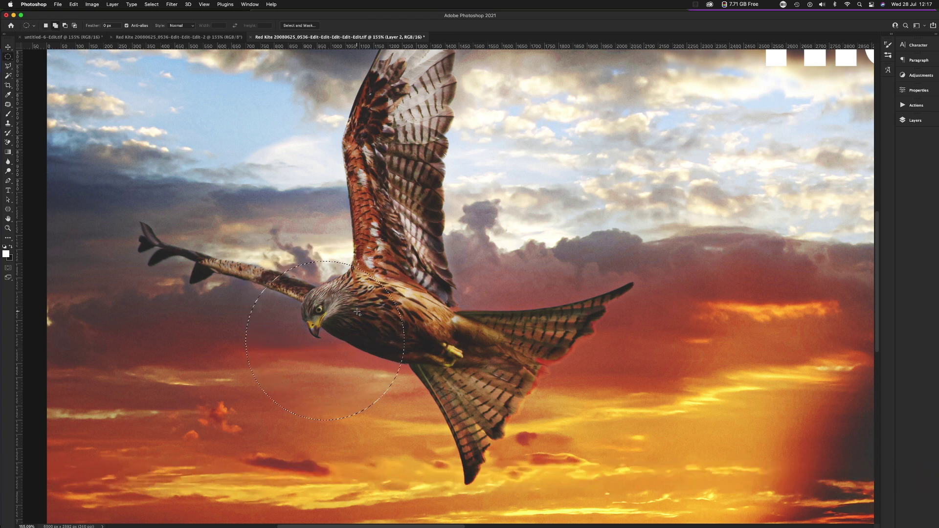
key(shift+Right)
key(shift+Right)
key(shift+Right)
key(shift+Right)
key(shift+Right)
key(shift+Right)
key(Up)
key(Up)
key(Up)
key(Up)
key(Up)
key(Up)
key(shift+Left)
Zoom out to the whole banner, black out everything outside the circle, then undo it
key(super+minus)
key(super+minus)
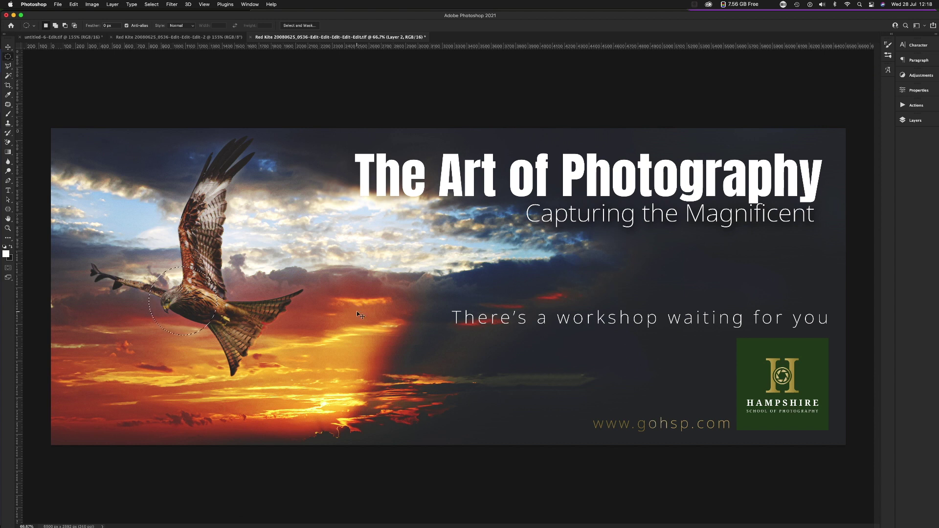
key(super+a)
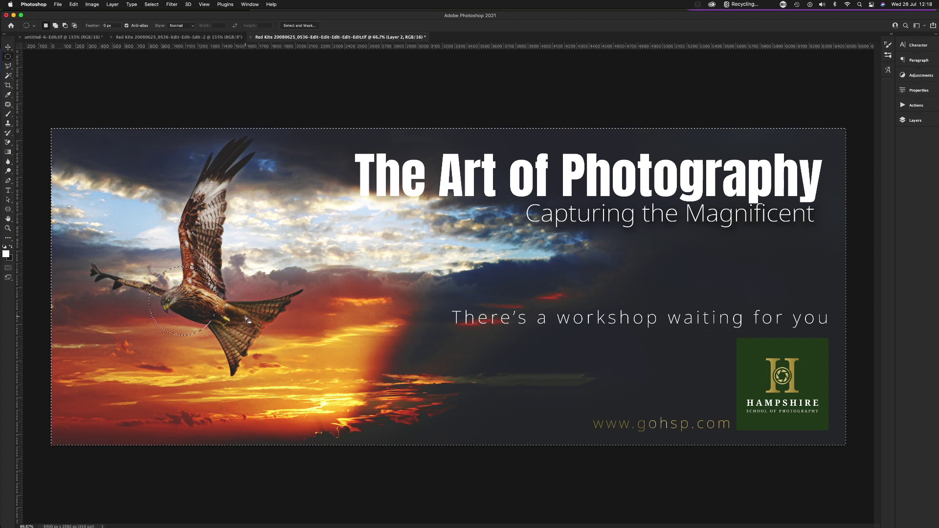
key(Delete)
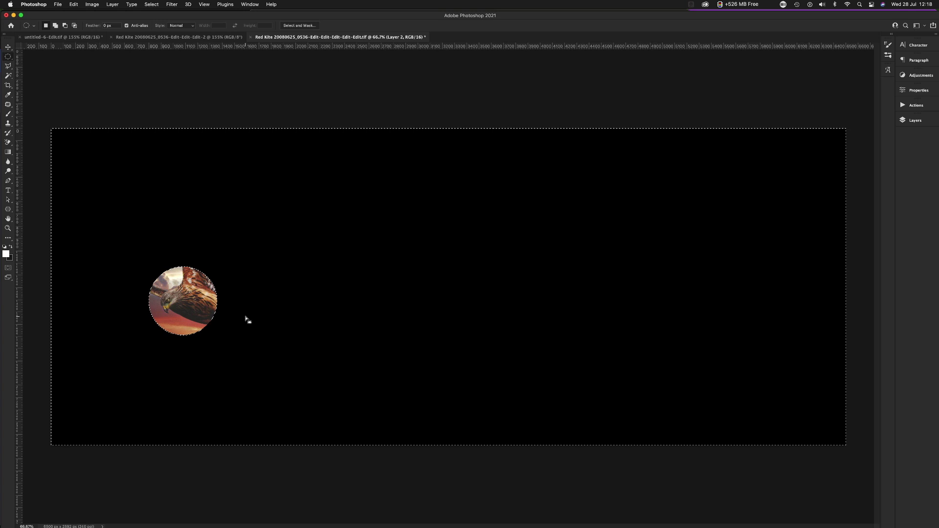
key(super+z)
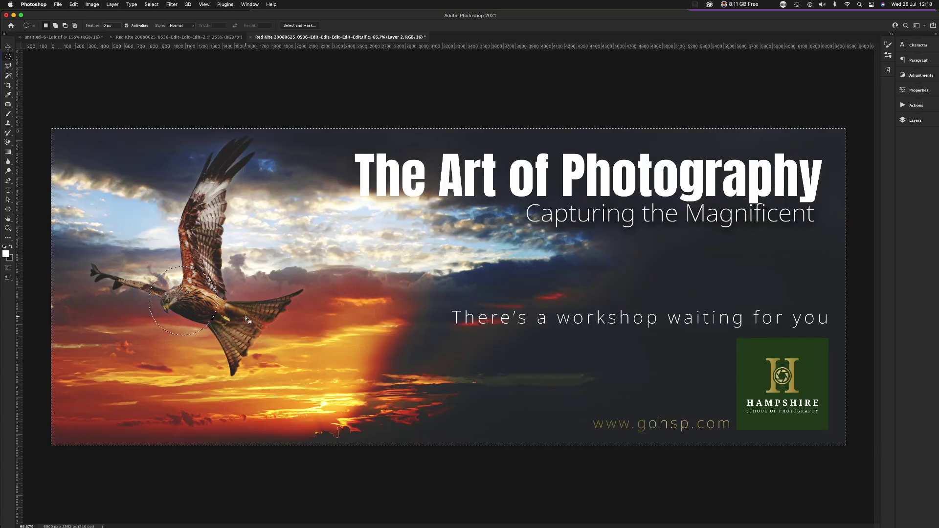
Restore the circle selection, fill the kite's head circle black, then undo it
key(super+z)
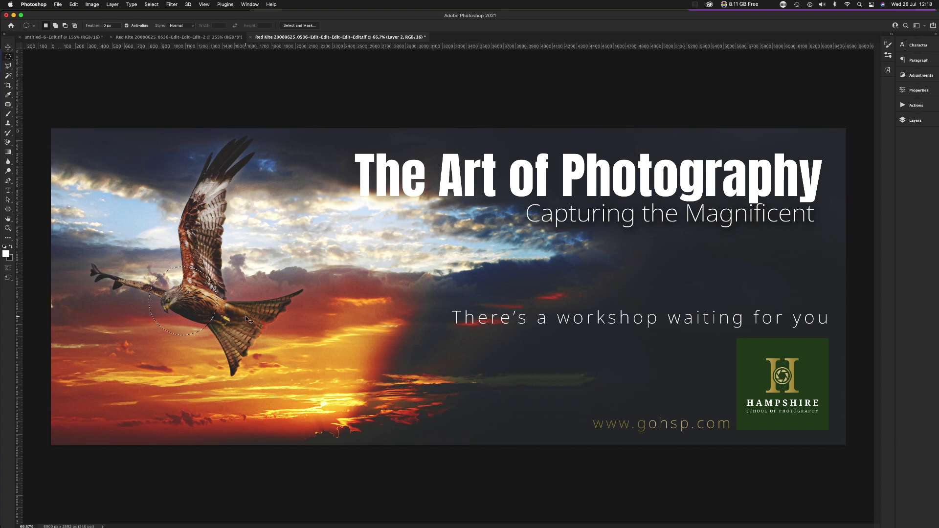
key(super+BackSpace)
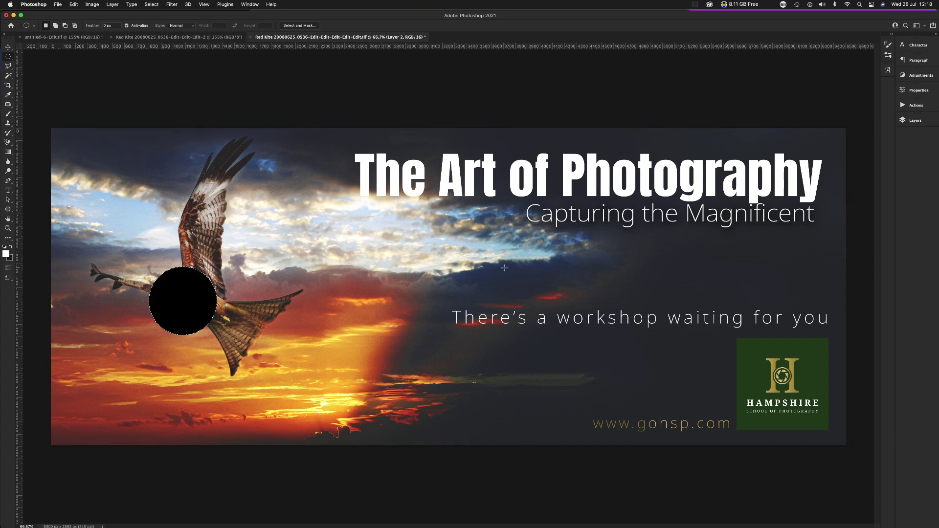
key(super+z)
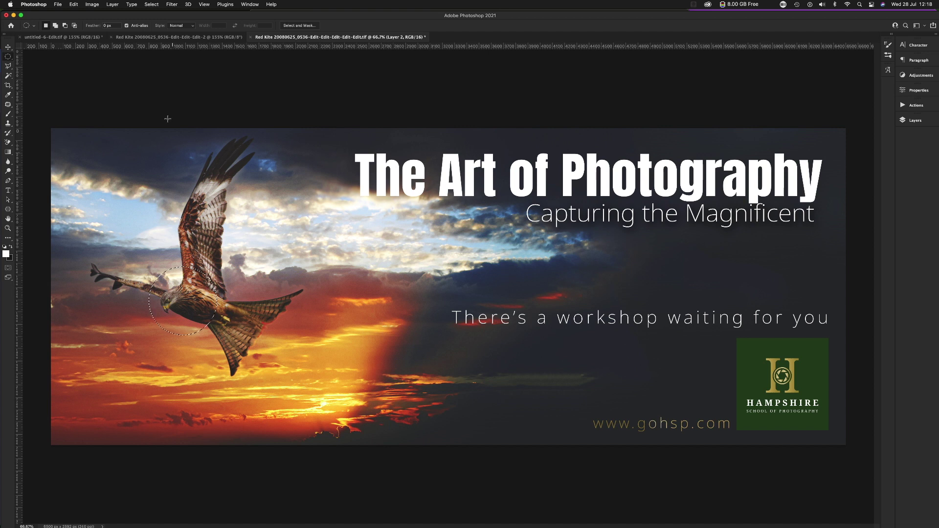
Apply Select > Inverse, test a black surround fill, undo it, and deselect everything
click(151, 4)
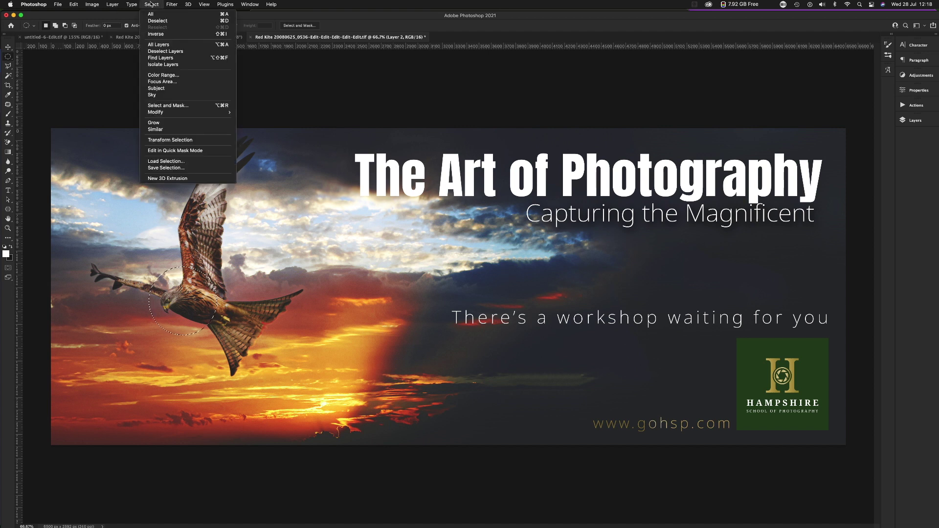
click(175, 35)
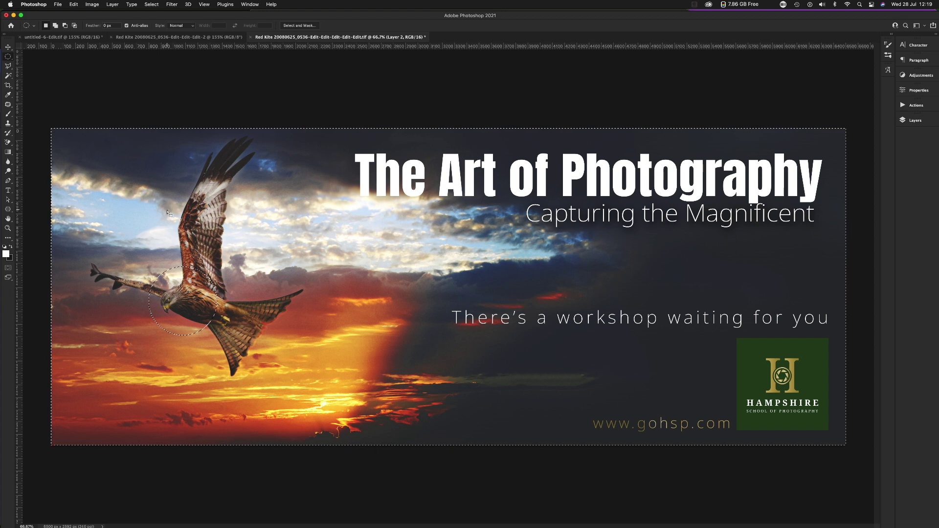
key(BackSpace)
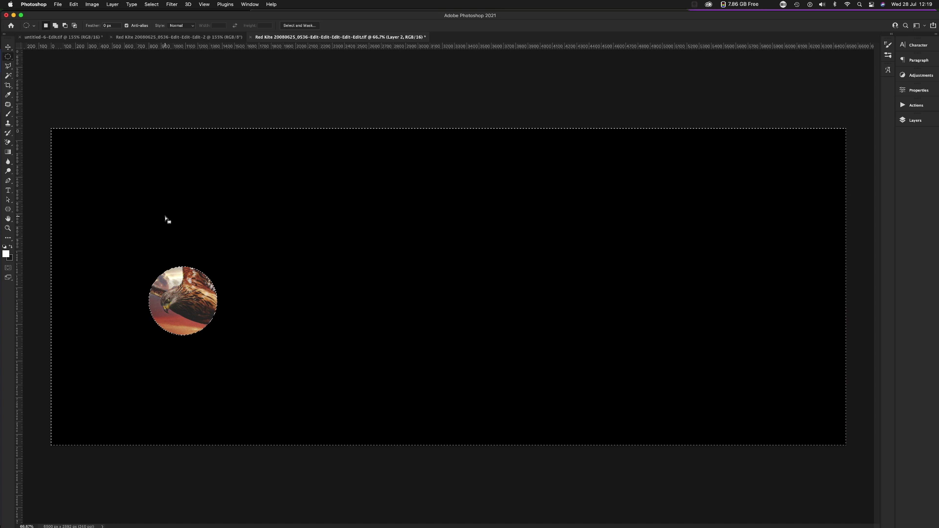
key(super+z)
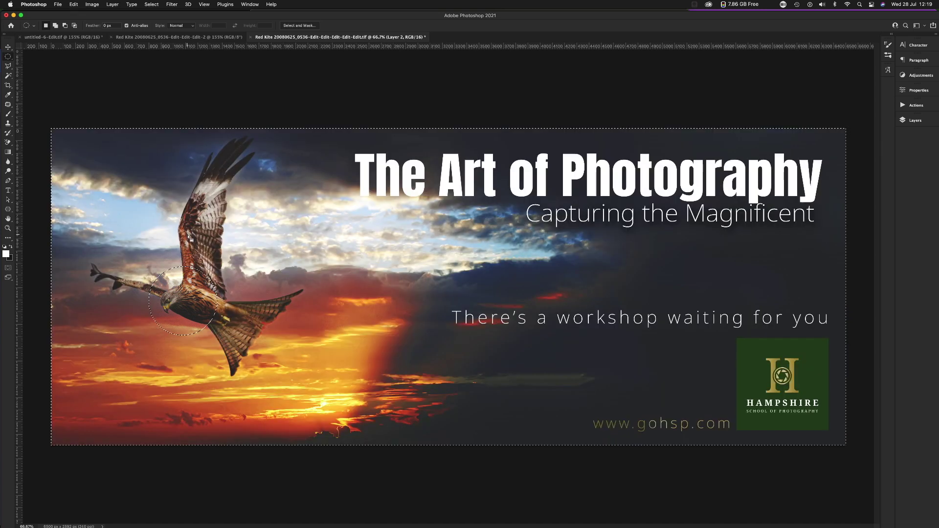
key(super+d)
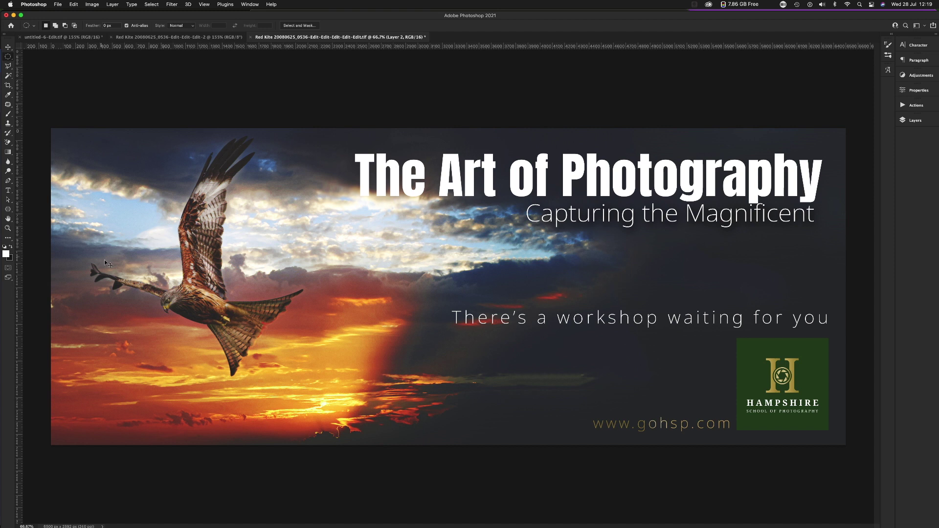
Move the kite photo down and right, then draw an oval selection enclosing the whole kite
drag(125, 240, 349, 377)
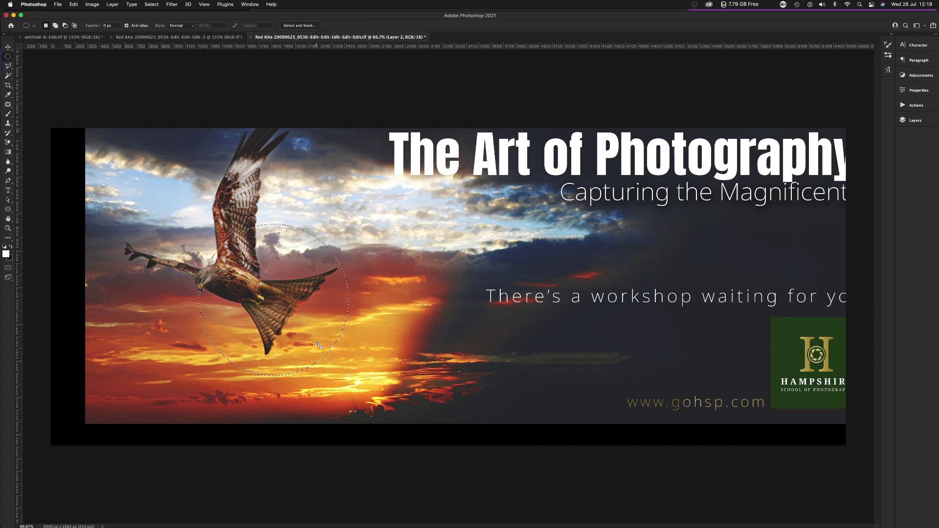
key(super+c)
key(super+v)
drag(204, 279, 298, 352)
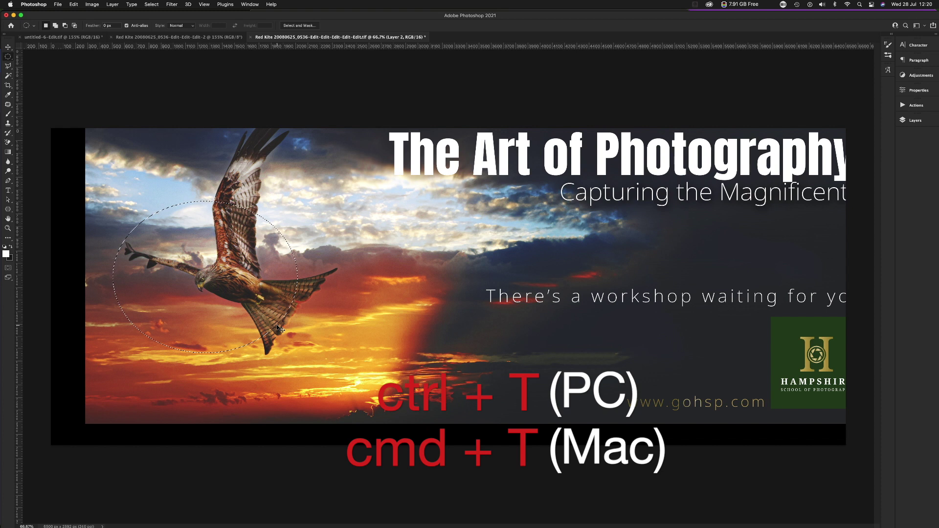
Scale the oval photo region to about 150%, shift it down-right, tilt it slightly, then reselect the oval
key(super+t)
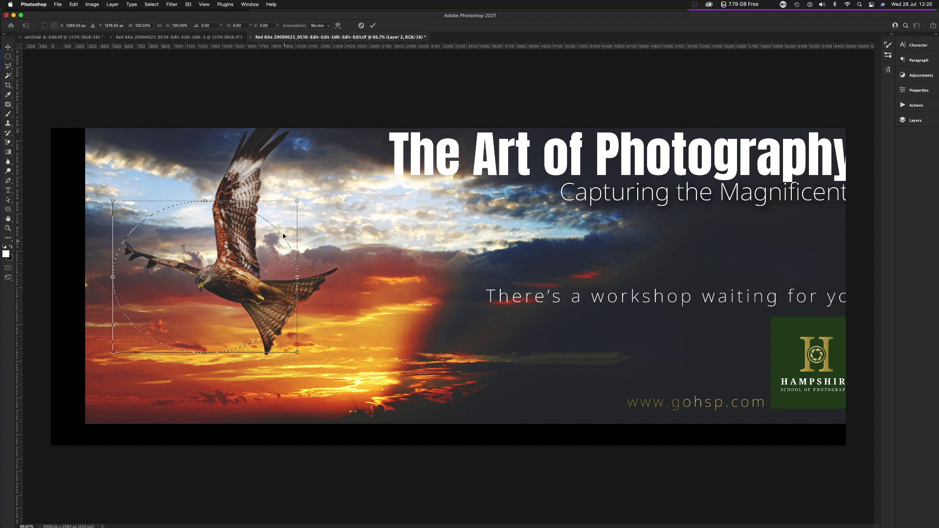
mouse_move(297, 201)
mouse_down()
mouse_move(345, 176)
mouse_move(285, 220)
mouse_move(300, 205)
mouse_up()
drag(337, 165, 365, 142)
drag(281, 242, 288, 266)
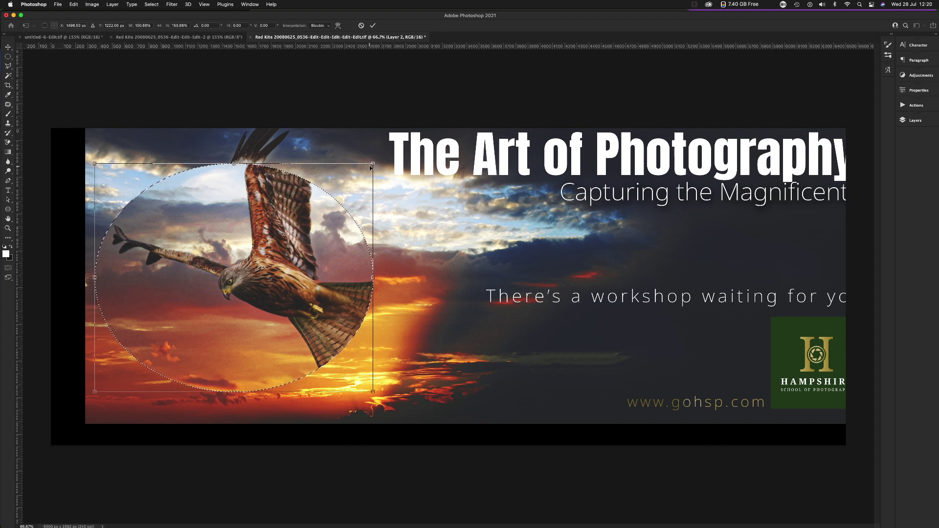
drag(377, 159, 366, 145)
key(Return)
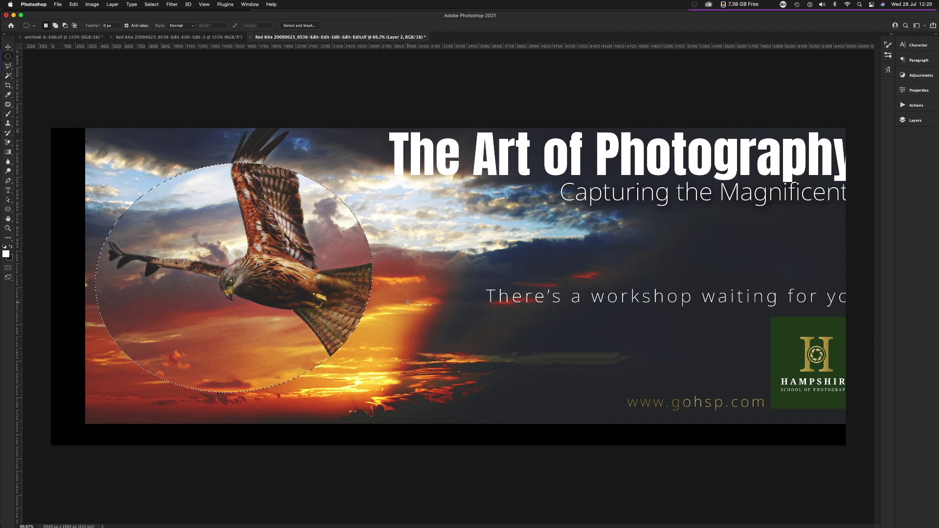
key(super+d)
key(super+shift+d)
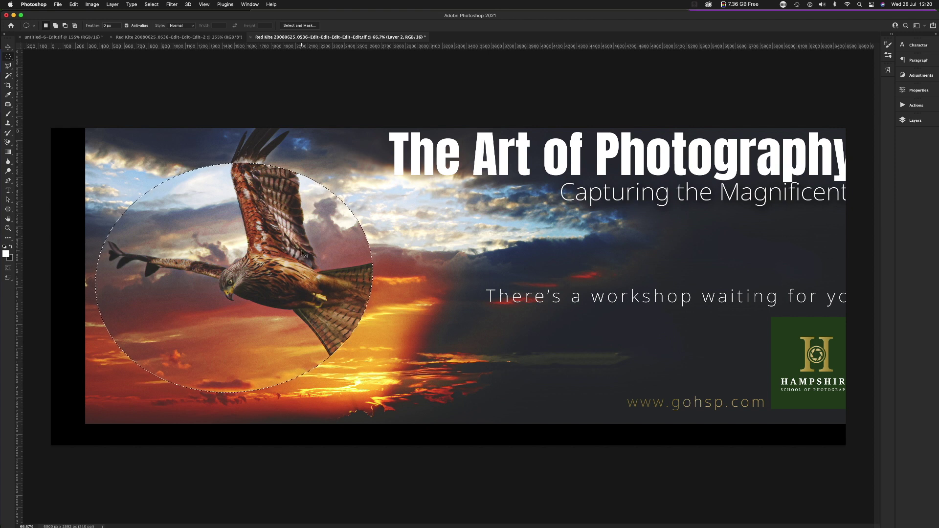